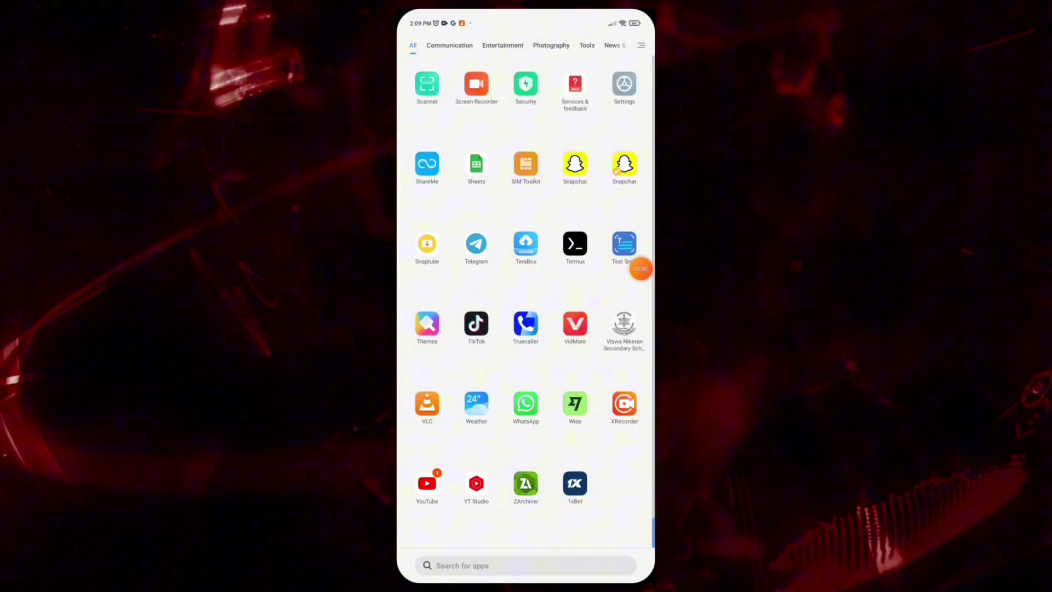
Step: Launch the Wise app from the Android app drawer
click(612, 284)
drag(567, 353, 575, 355)
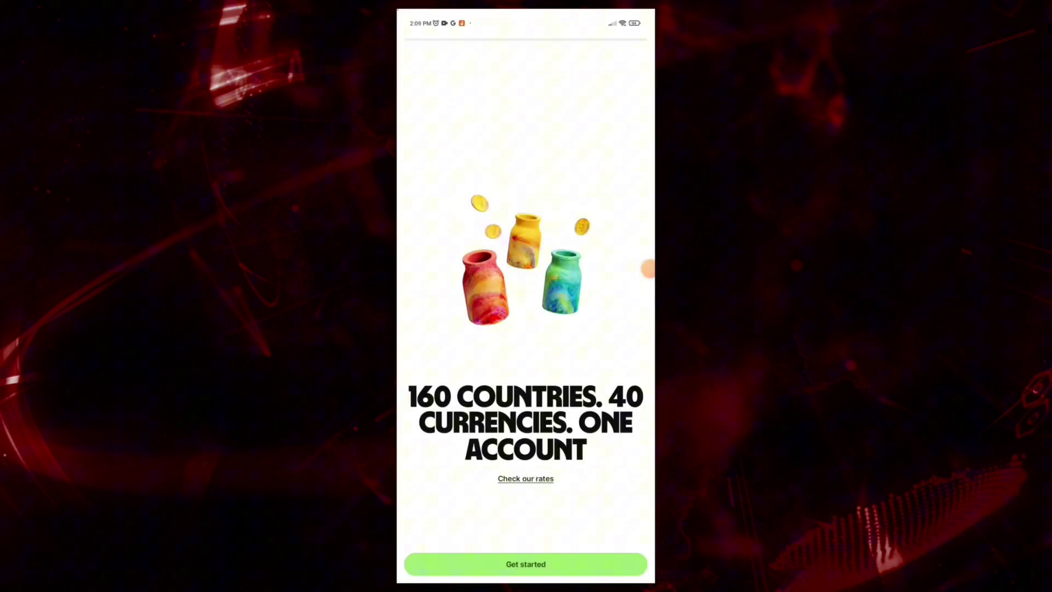
Step: Get past Wise's welcome screens and choose 'Log in'
click(640, 269)
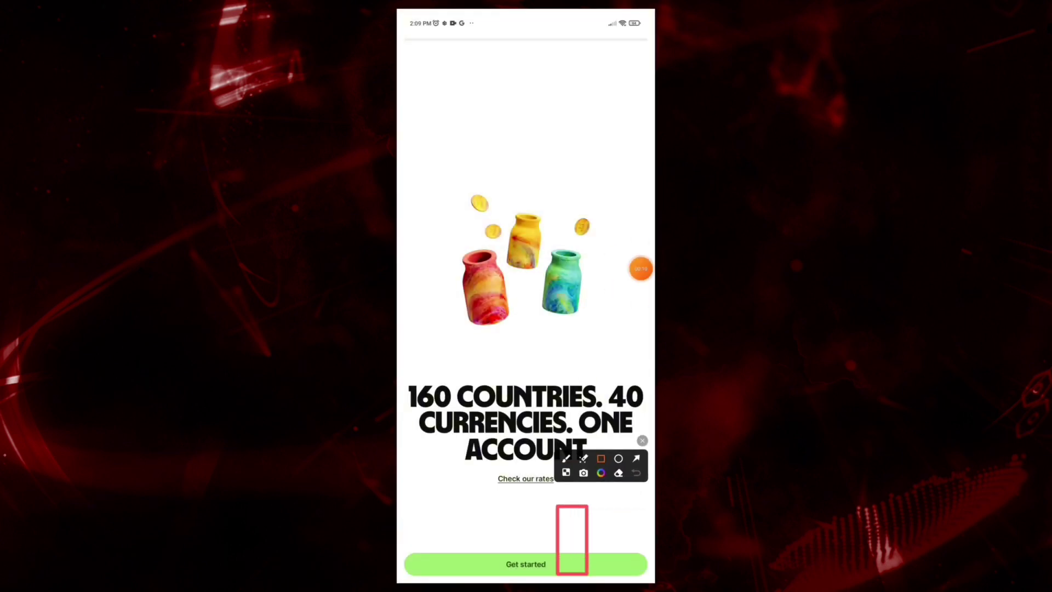
click(642, 441)
click(525, 564)
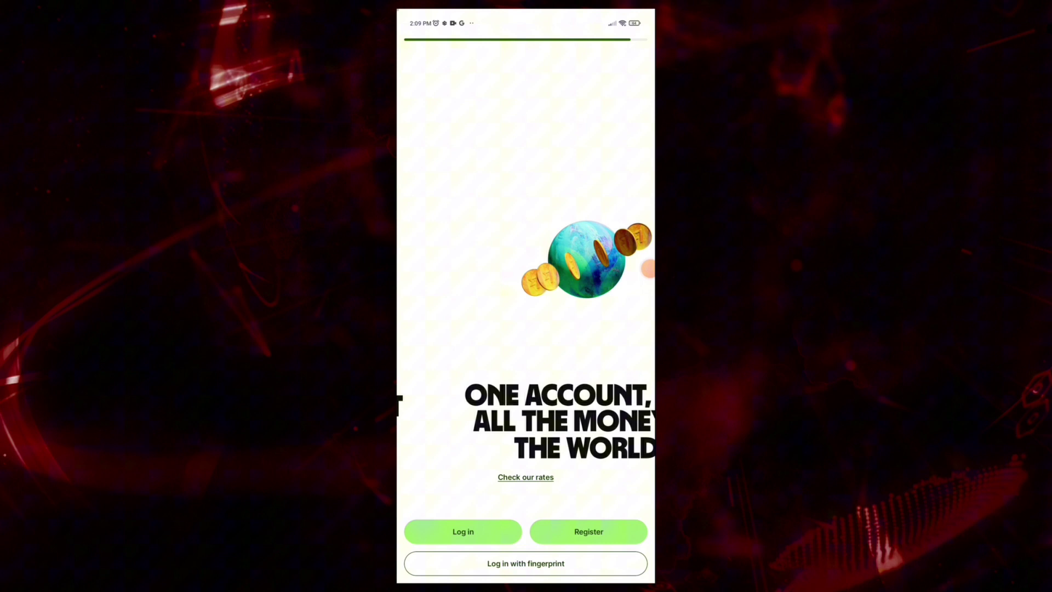
click(641, 268)
click(640, 303)
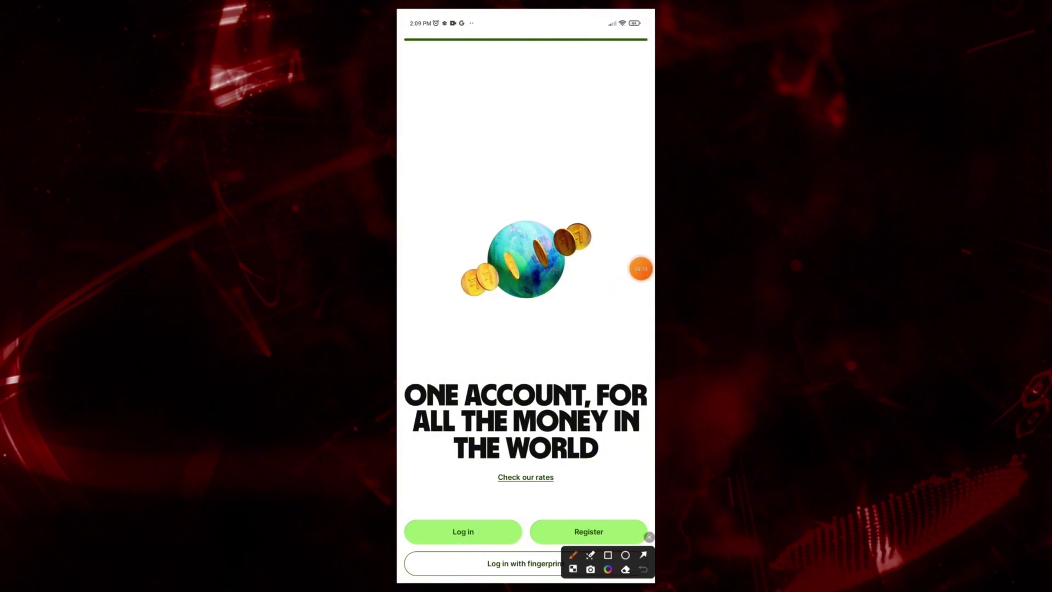
click(648, 536)
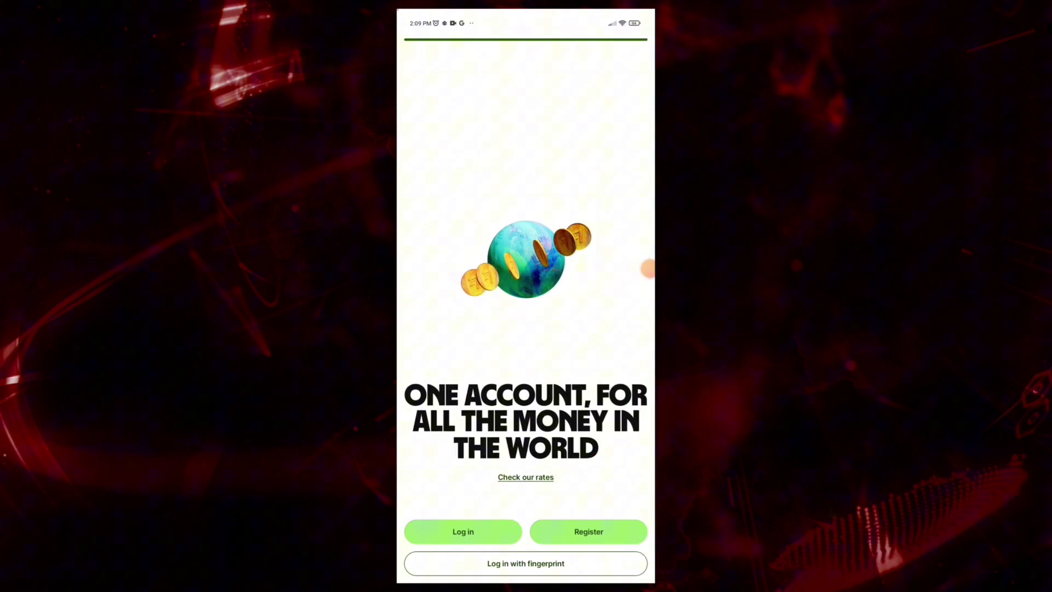
Step: From the Wise log-in form, open the 'Trouble logging in?' help list
click(463, 531)
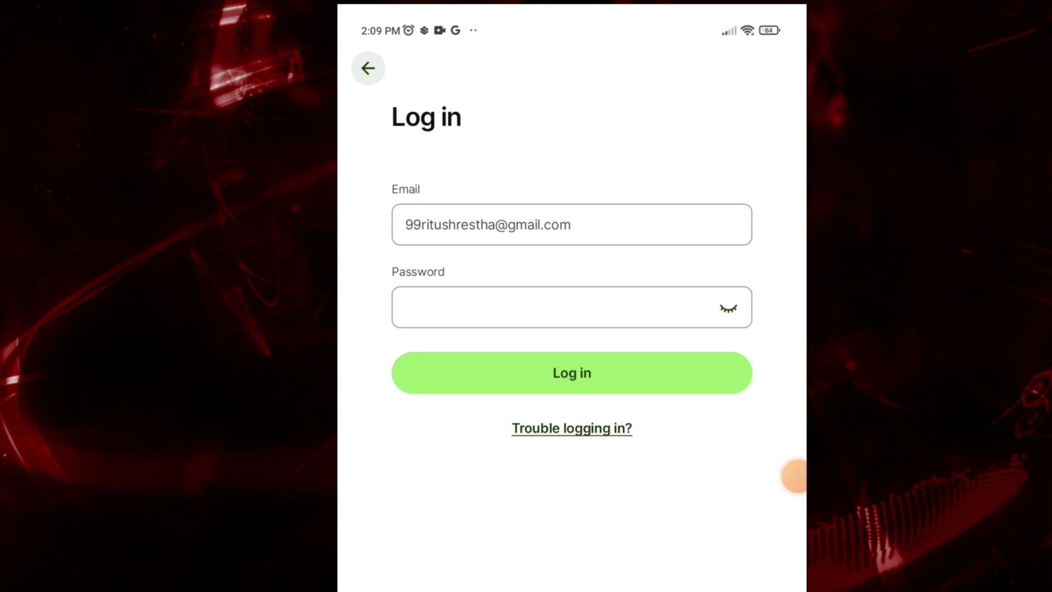
click(795, 476)
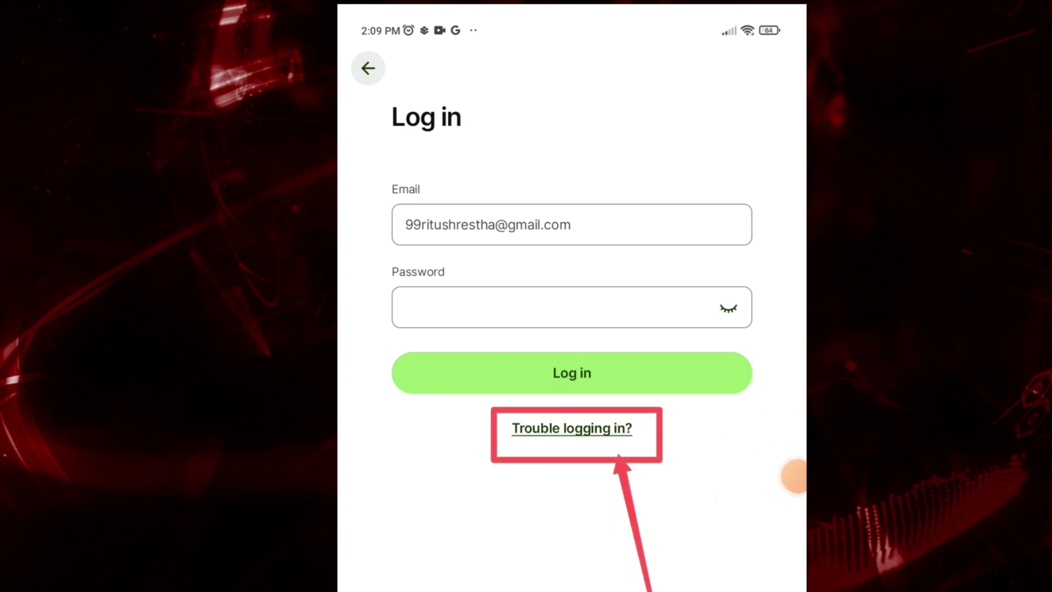
click(571, 428)
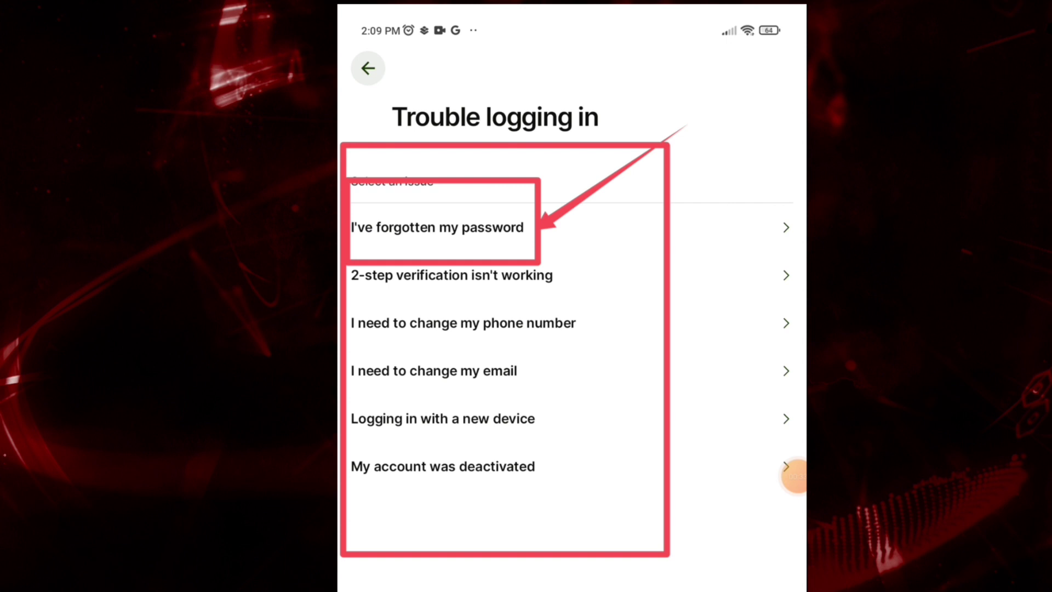
Step: Choose 'I've forgotten my password' from the trouble-logging-in list
click(437, 228)
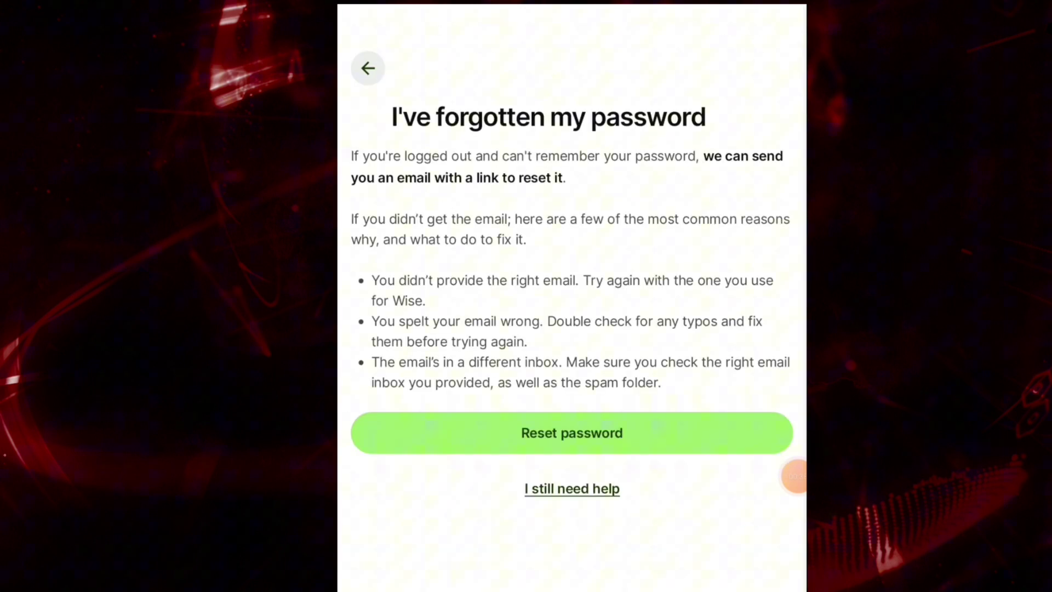
click(795, 477)
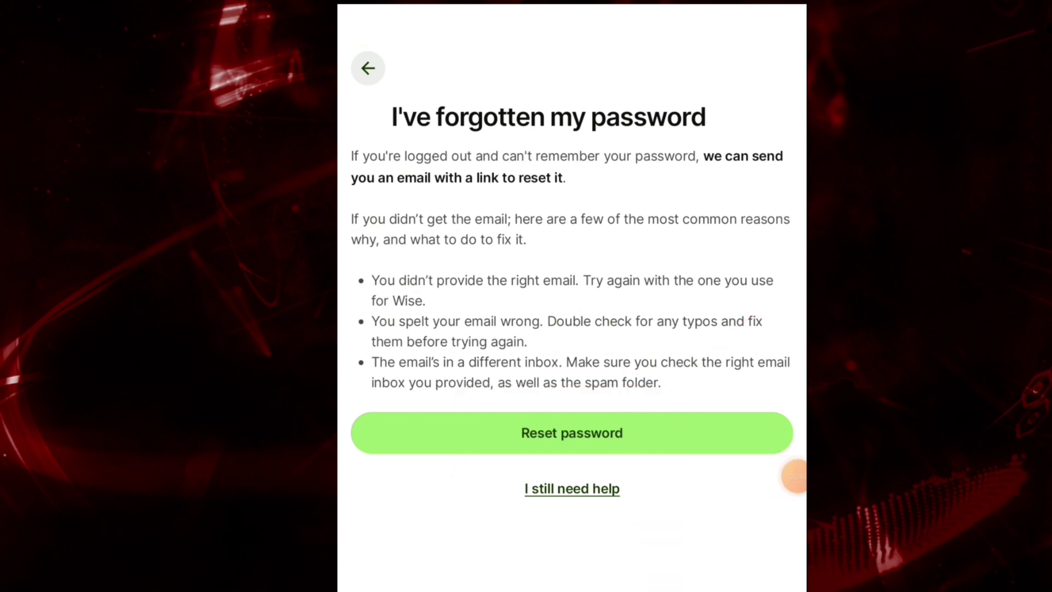
Step: Send a password-reset email to the account address and acknowledge the confirmation
click(571, 432)
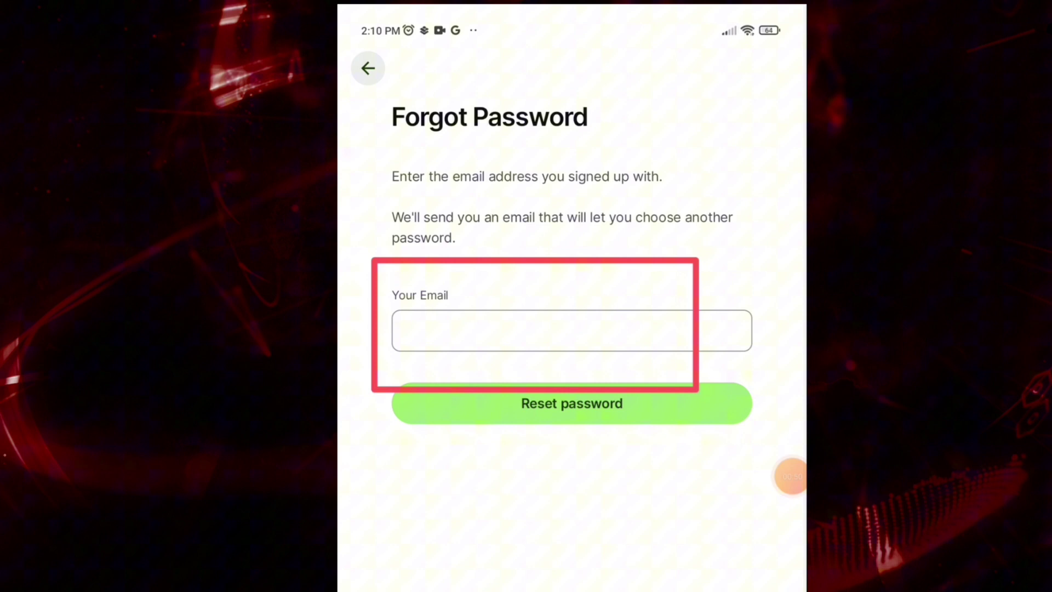
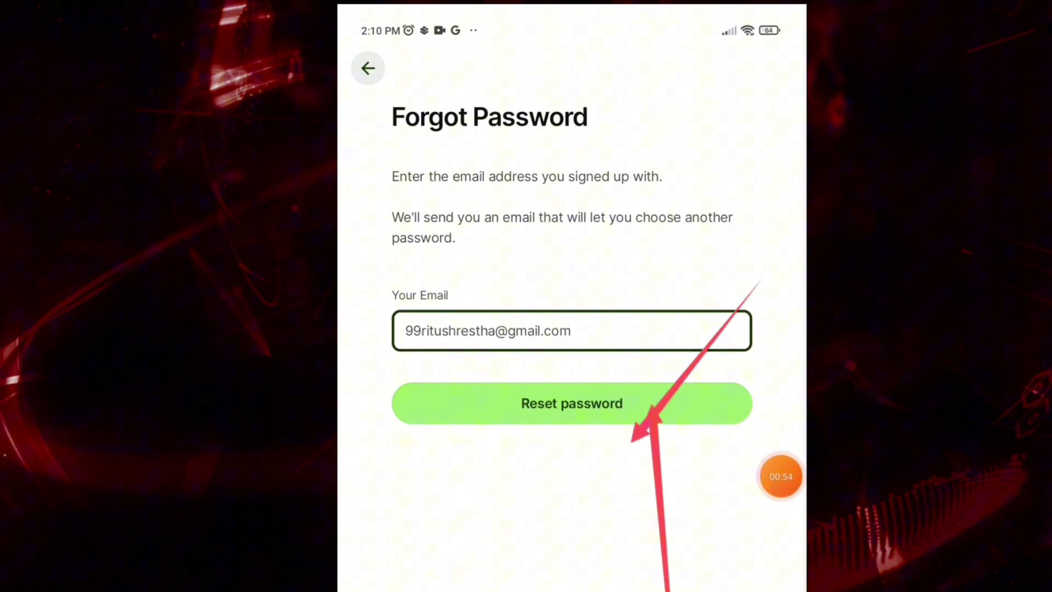
click(571, 403)
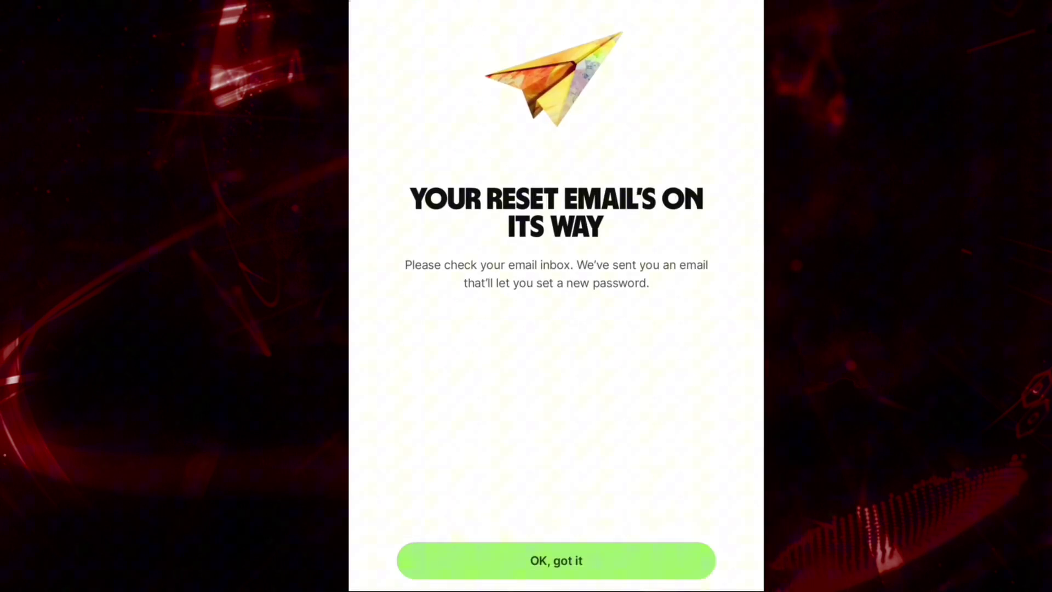
click(740, 84)
click(695, 111)
drag(690, 555, 671, 342)
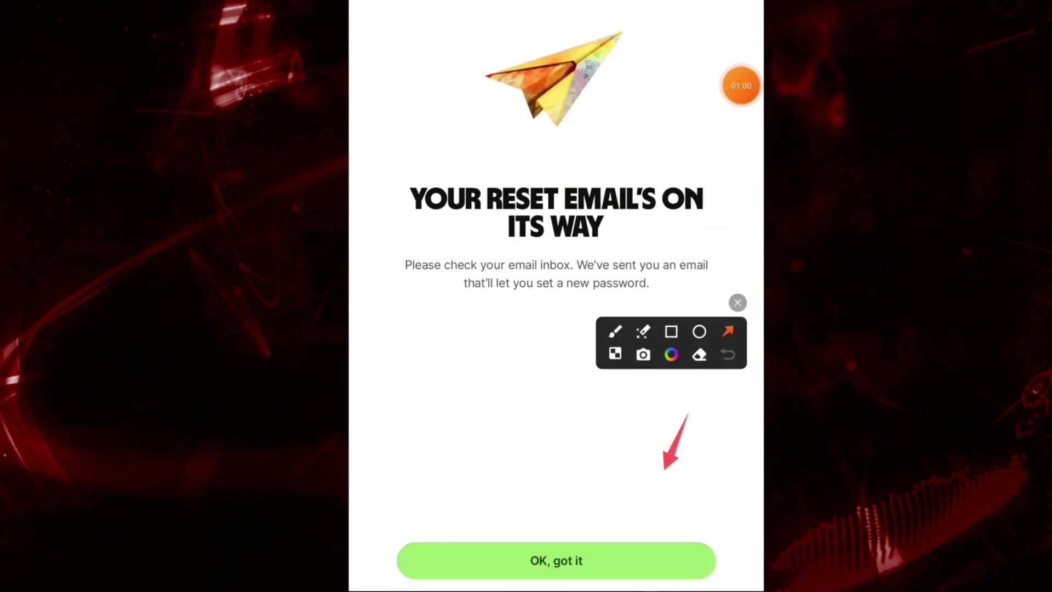
drag(687, 414, 640, 539)
click(556, 559)
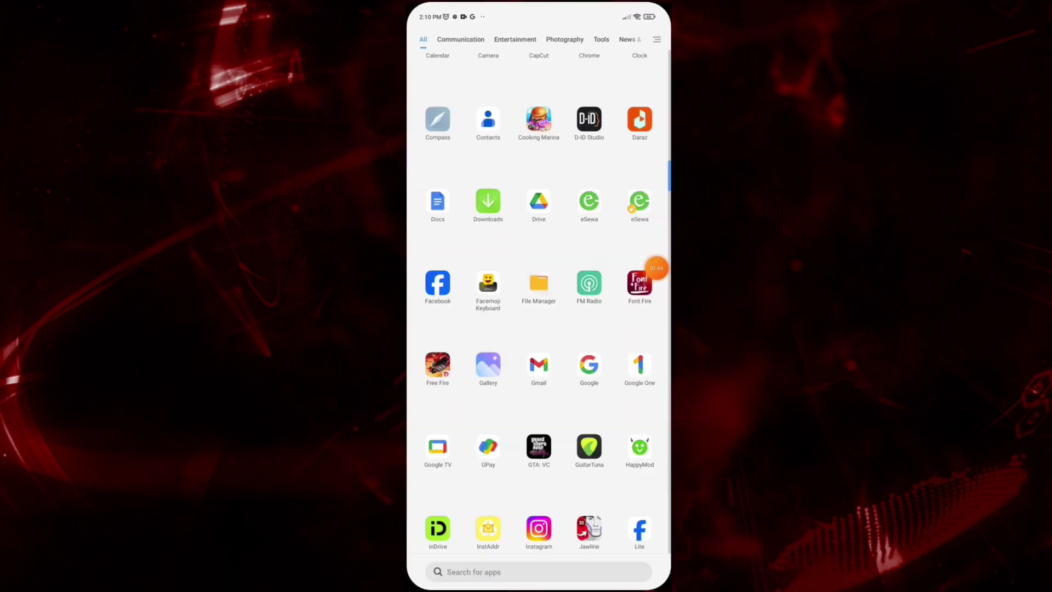
Step: Open Wise's 'Get a new password' email in Gmail and follow its reset link
click(629, 284)
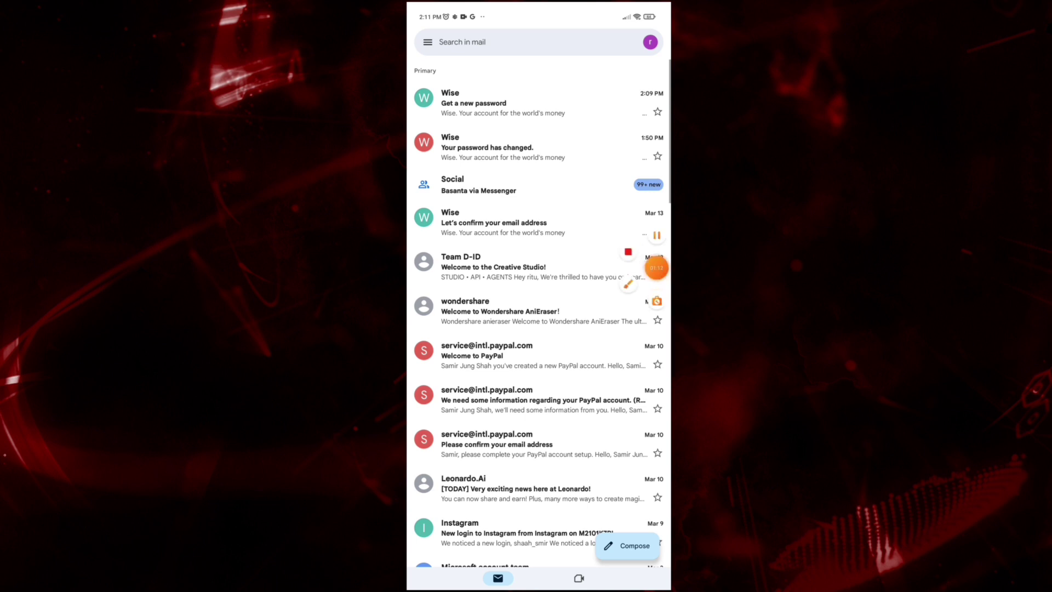
click(630, 282)
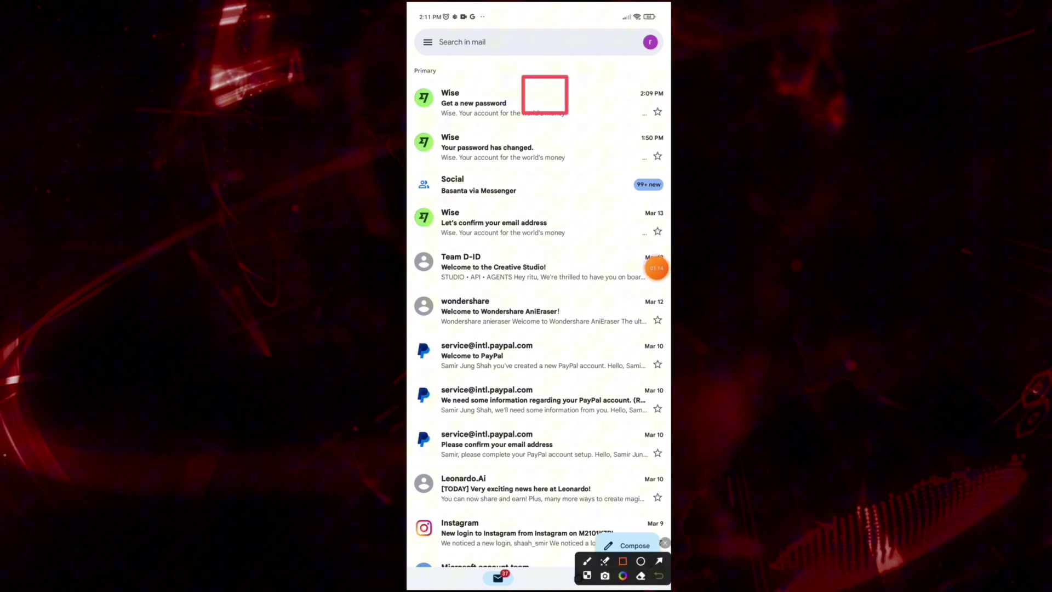
drag(522, 113, 420, 136)
click(664, 542)
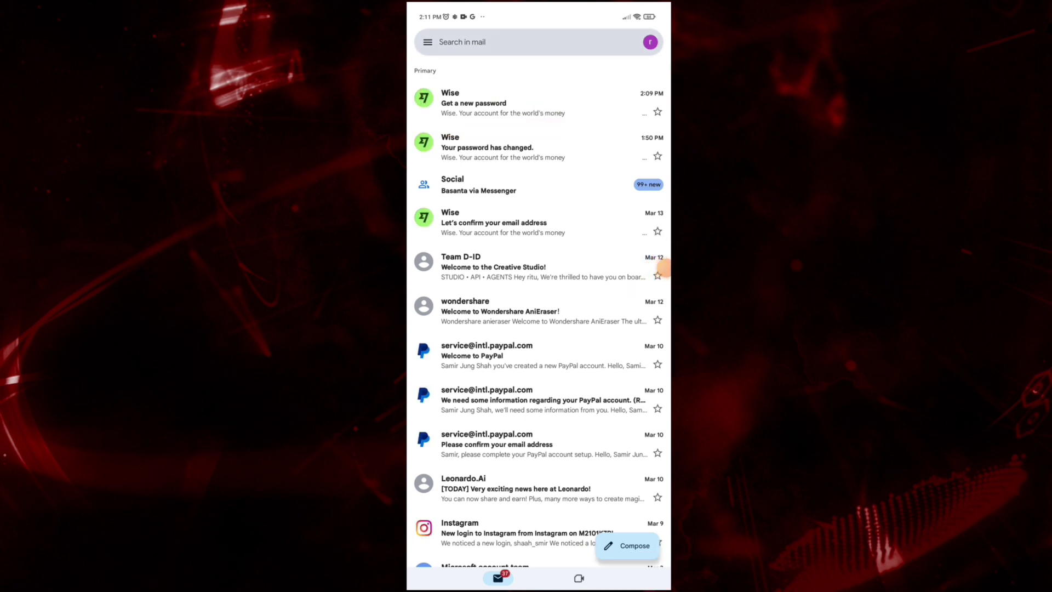
click(493, 103)
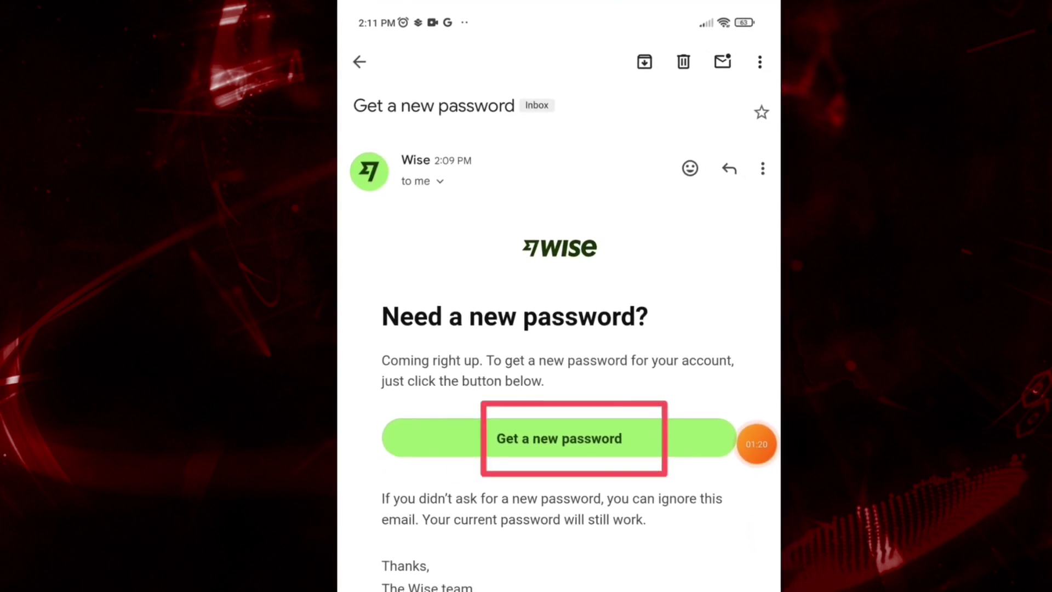
click(559, 442)
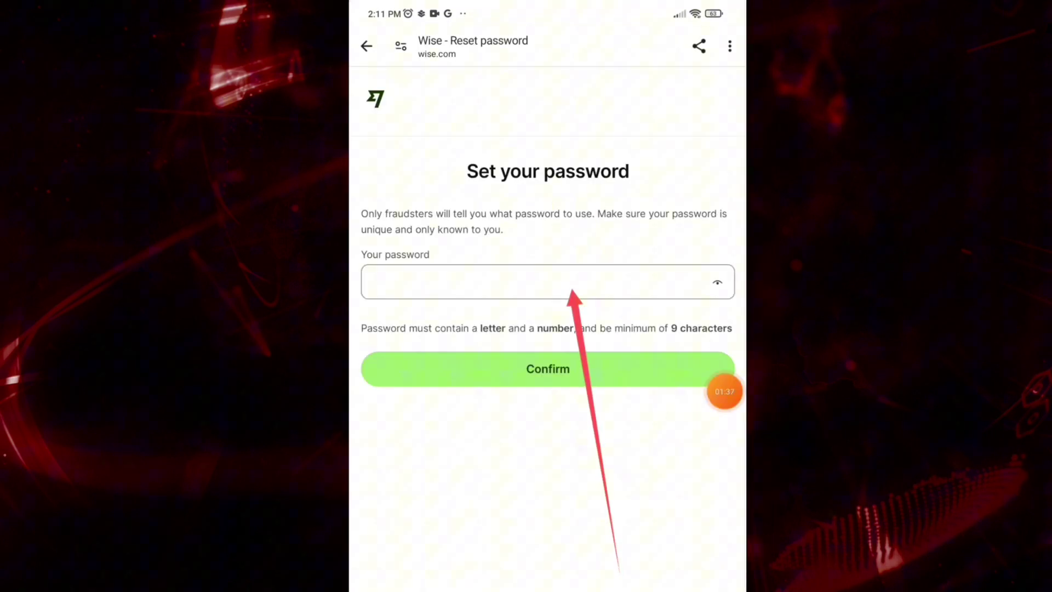
Step: Enter a new password meeting Wise's rules and confirm it
click(526, 281)
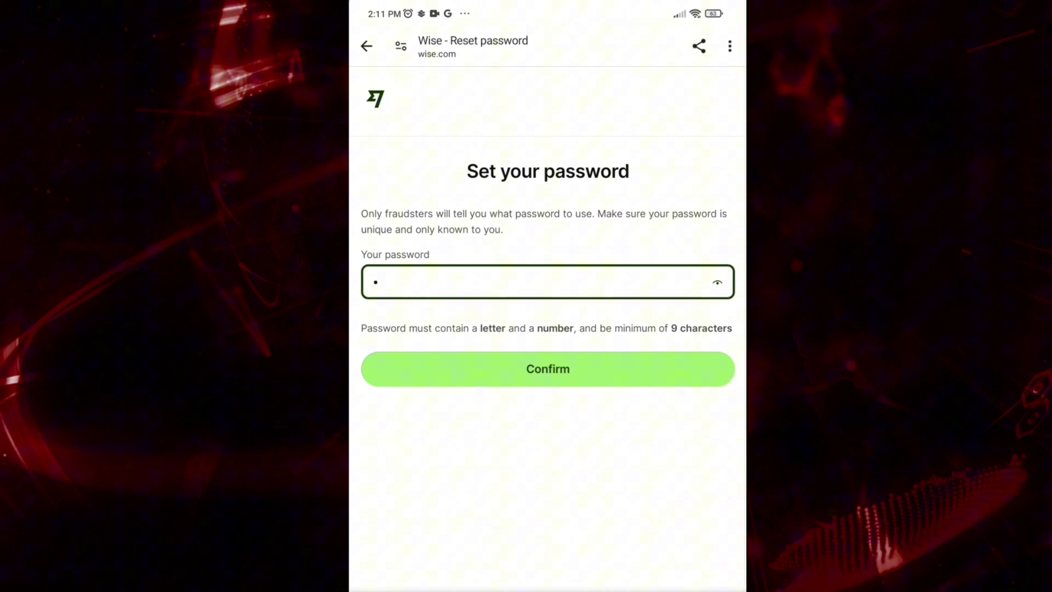
text(***********)
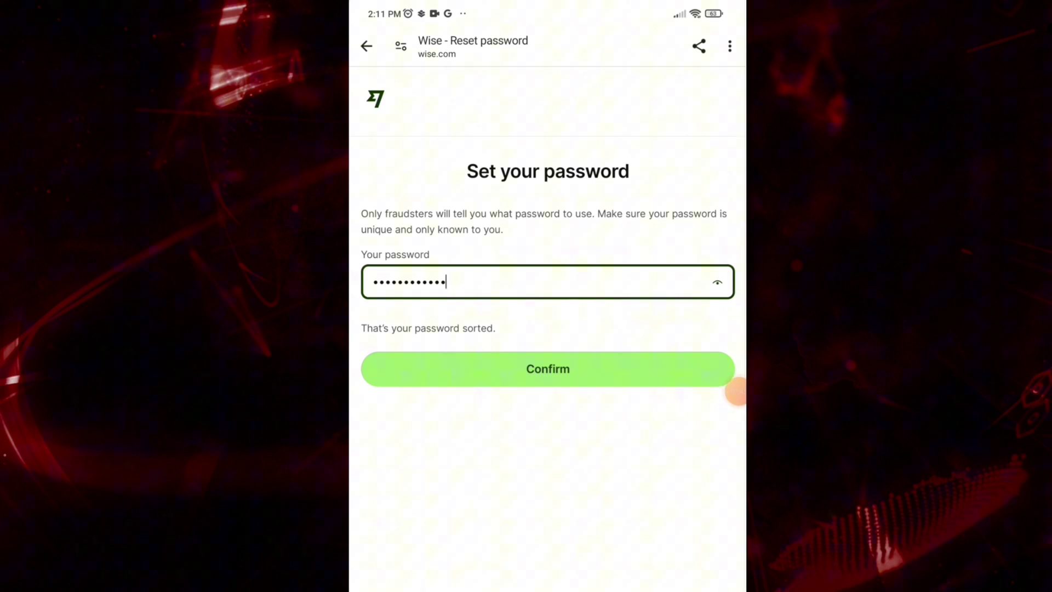
click(547, 368)
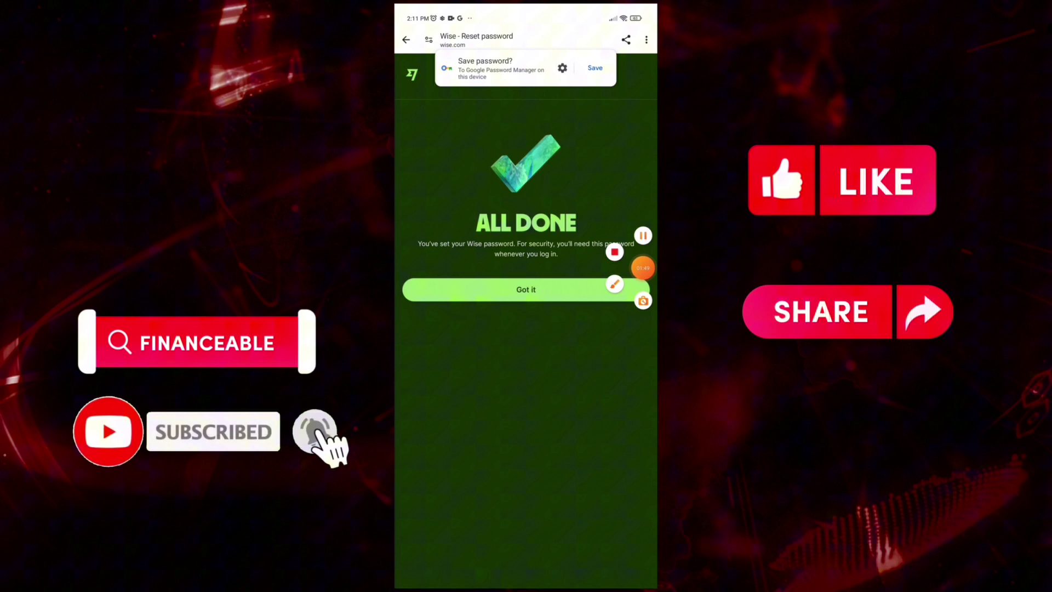
click(609, 561)
drag(624, 117, 442, 281)
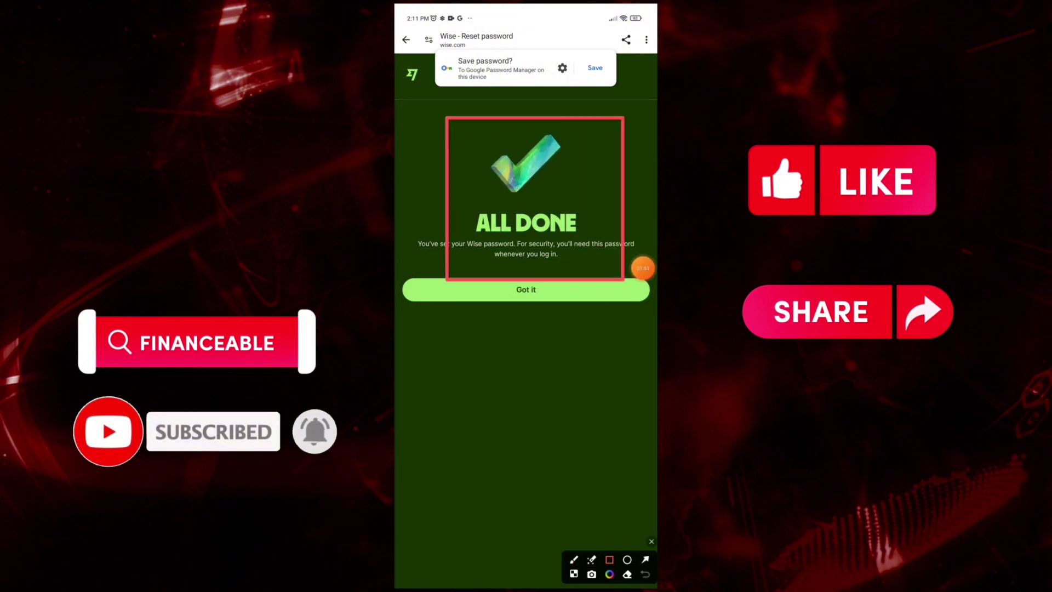
click(651, 541)
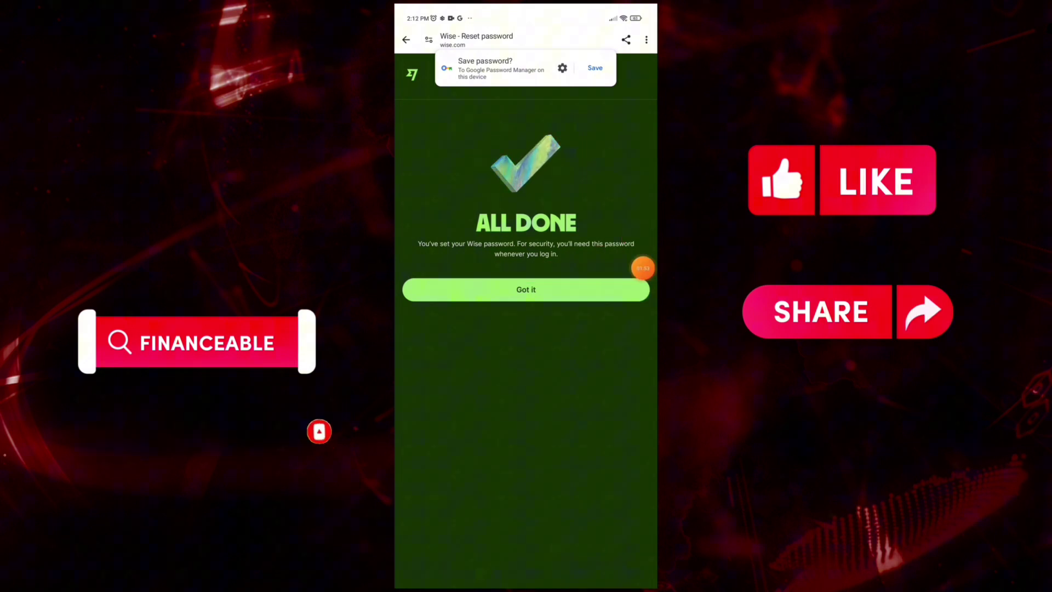